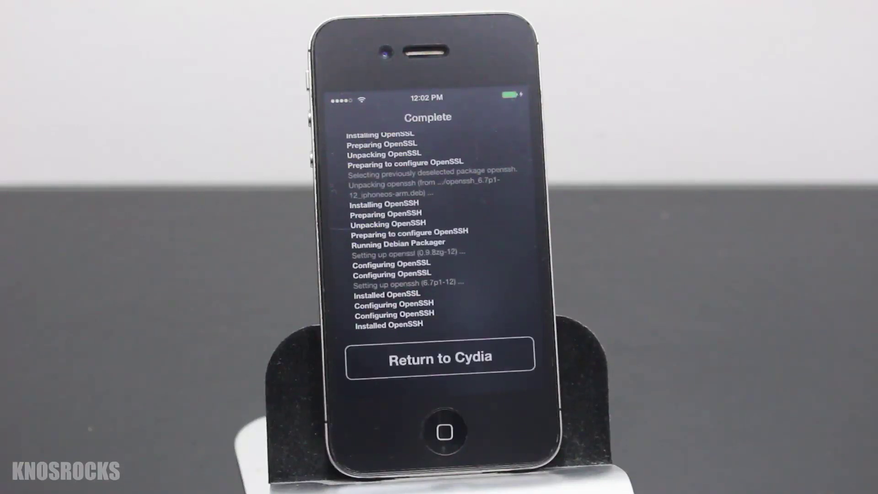
Leave the completed OpenSSH 6.7p1-12 install in Cydia and return to the phone's home screen
left_click(400, 360)
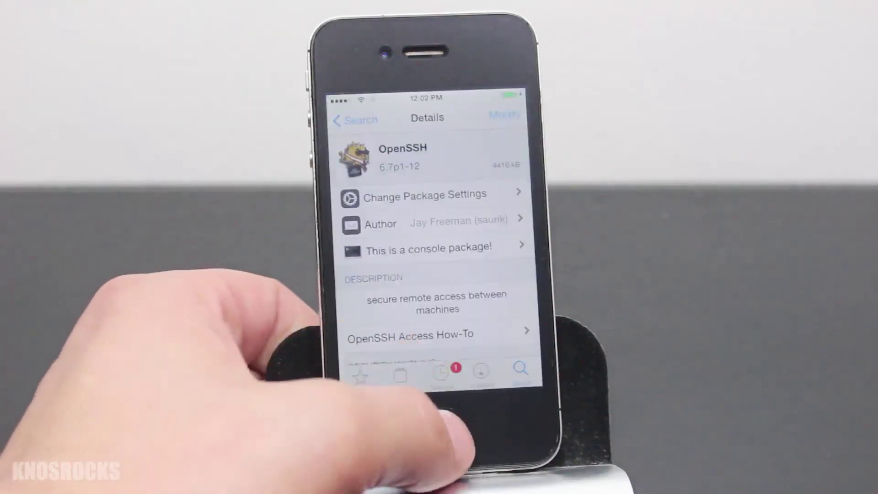
left_click(445, 430)
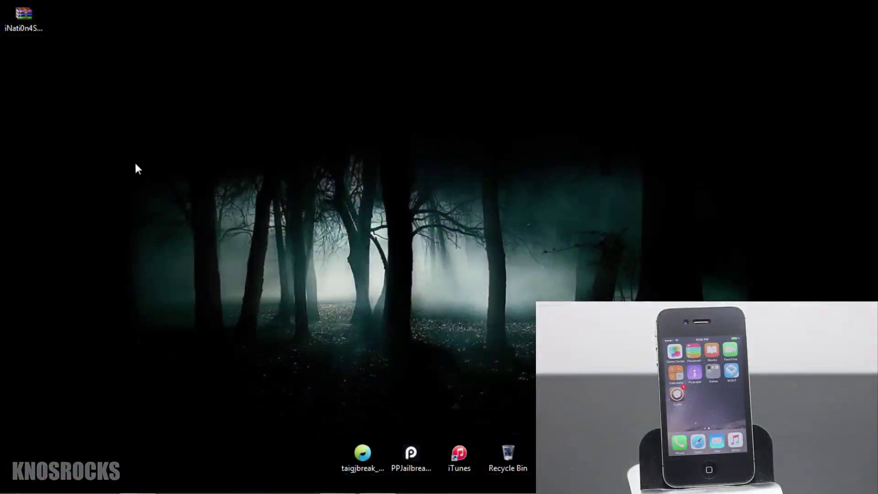
Extract the 4SDowngrade folder from iNati0n4SDowngrade.zip onto the desktop, then close WinRAR
left_click(22, 24)
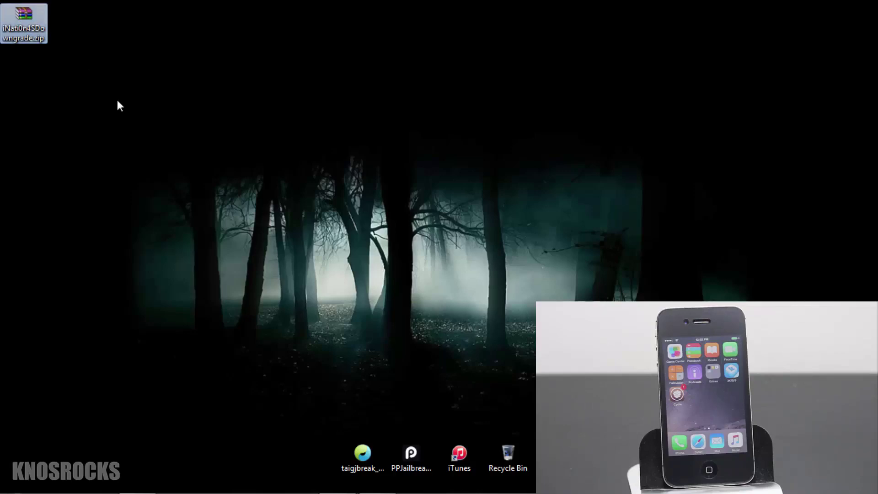
double_click(26, 26)
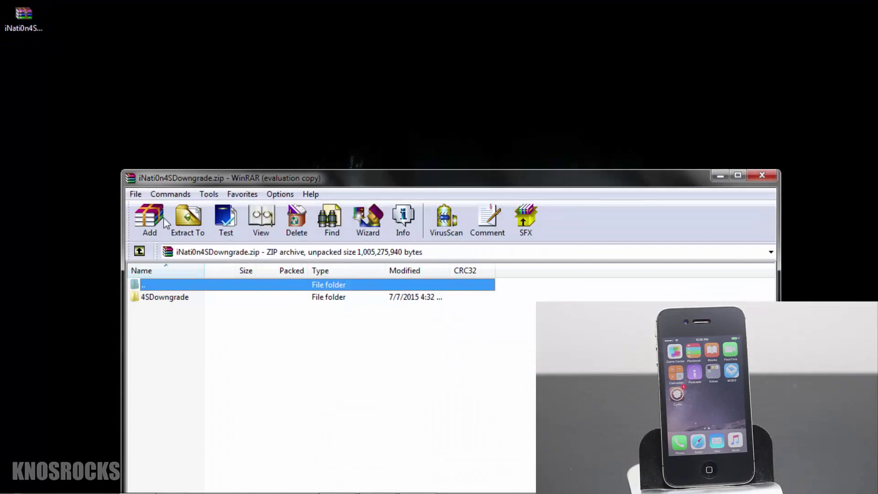
left_click(155, 298)
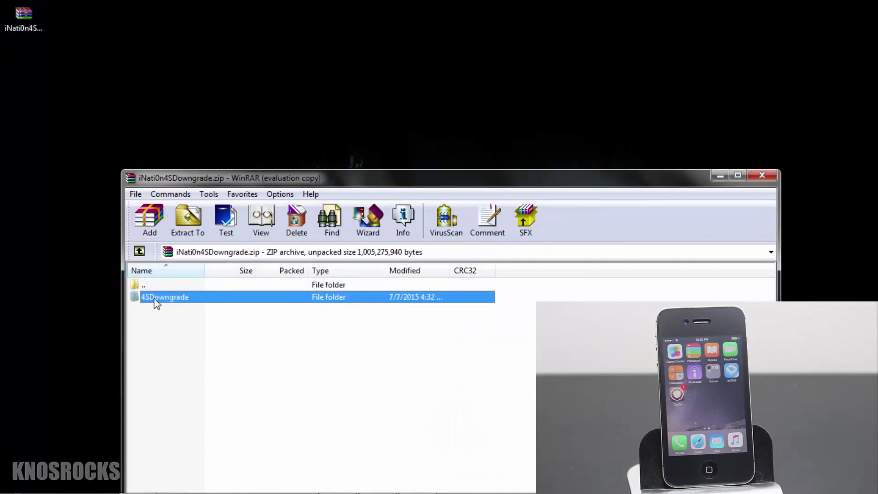
left_click_drag(22, 118, 21, 118)
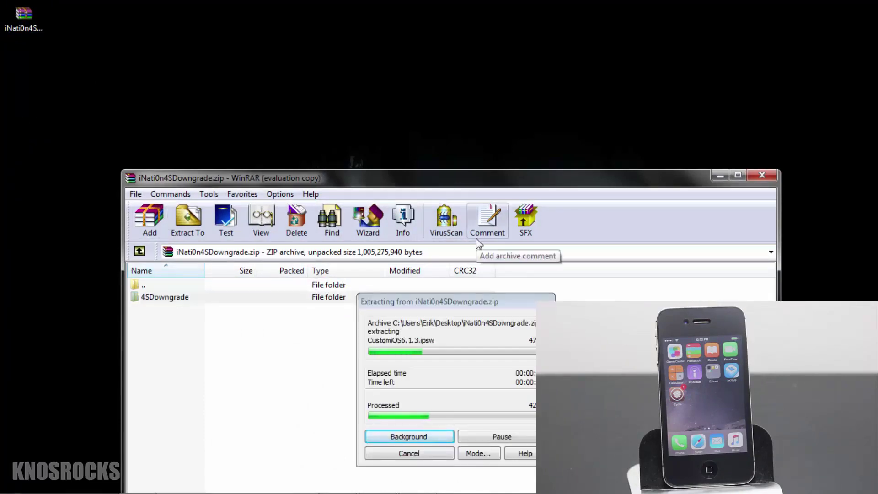
key("alt+F4")
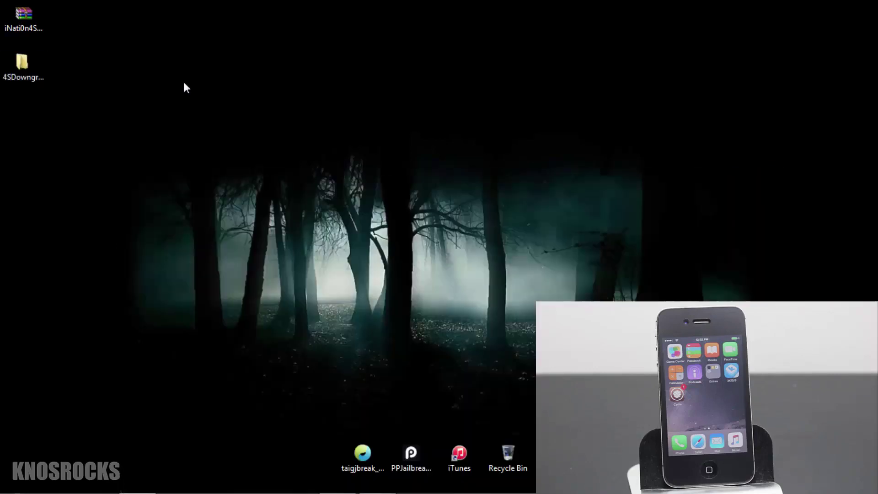
Snap the 4SDowngrade folder to the right half and ReadMe.txt in Notepad to the left half
double_click(29, 68)
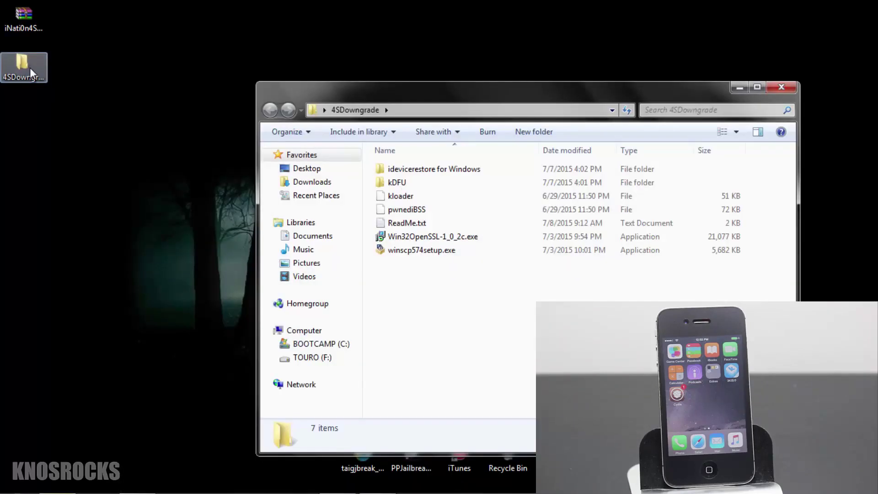
key("super+Right")
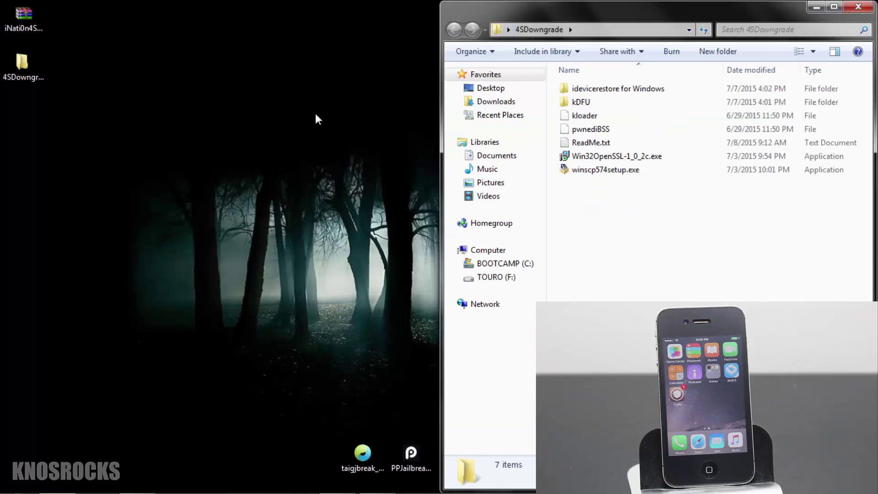
double_click(589, 144)
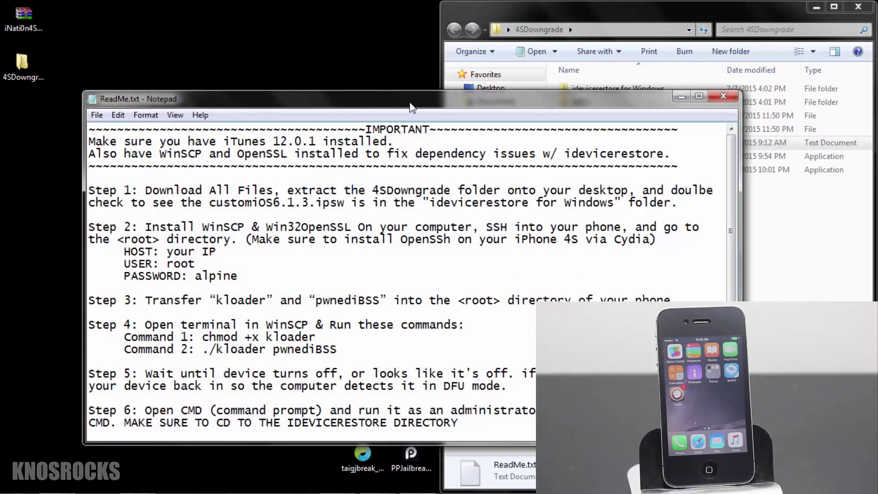
key("super+Left")
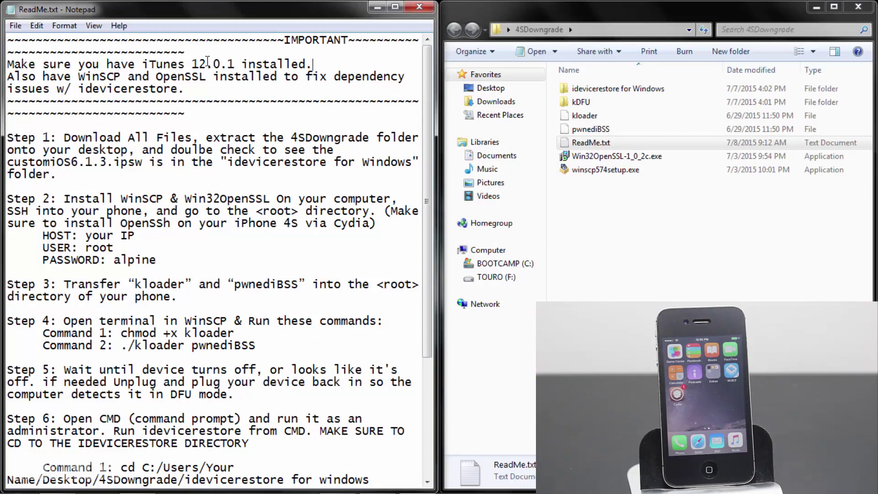
Bring iTunes to the front and turn on Show Menu Bar
mouse_move(293, 485)
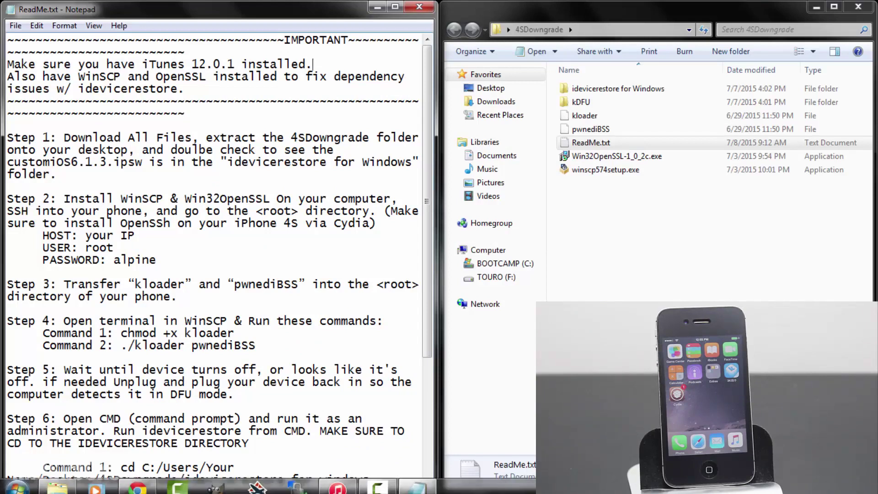
left_click(337, 484)
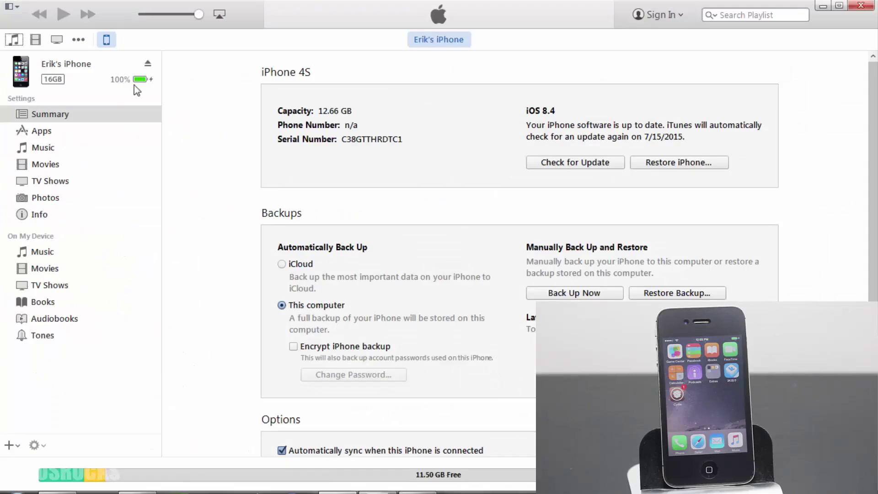
left_click(12, 9)
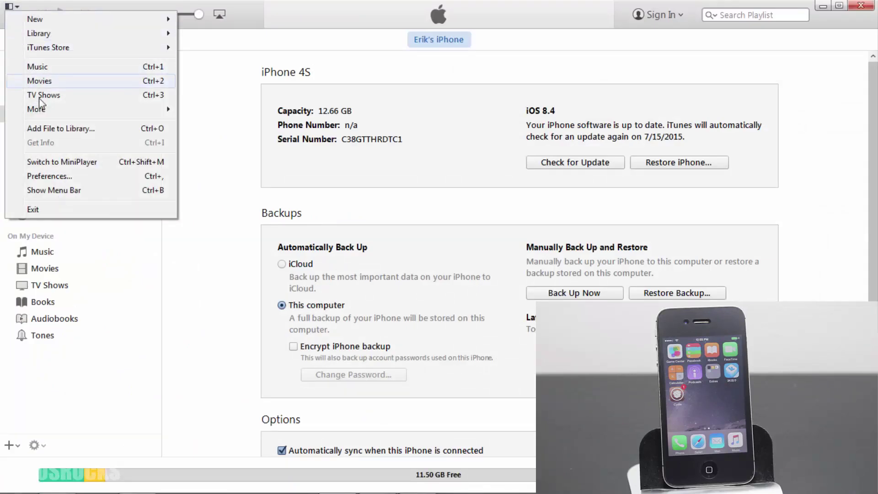
left_click(70, 191)
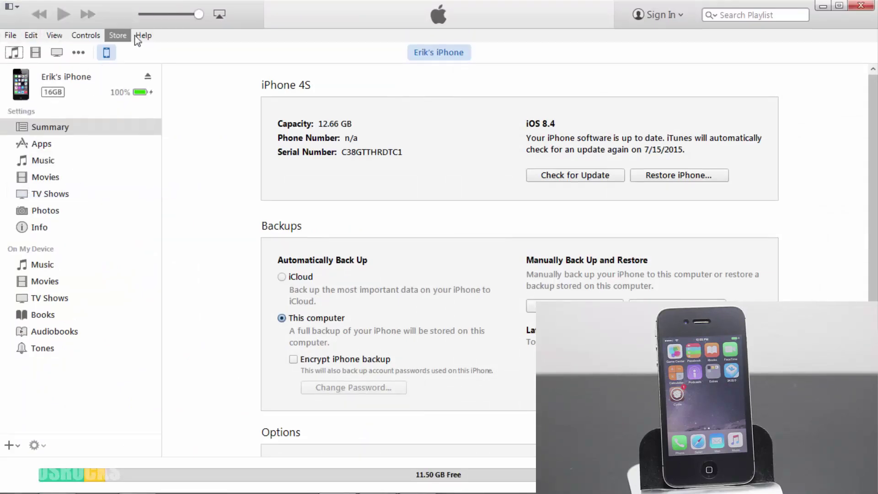
Confirm in Help > About iTunes that the version is 12.0.1.26, then close it
left_click(147, 36)
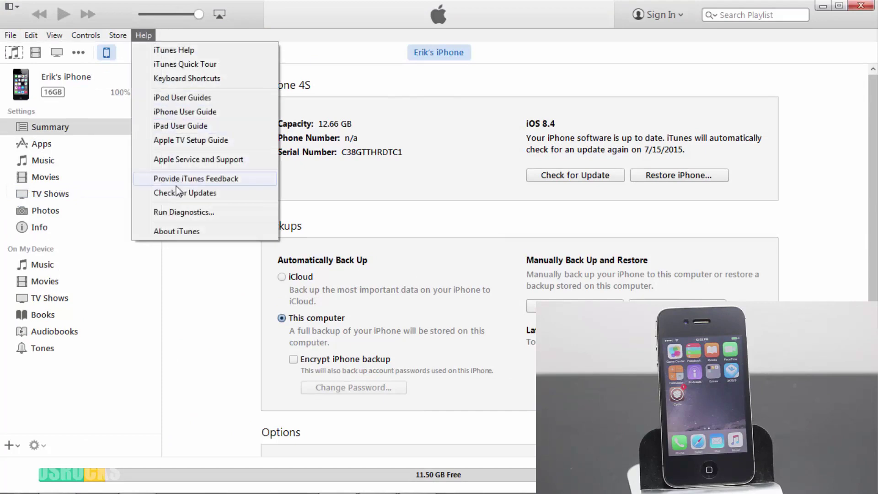
left_click(183, 234)
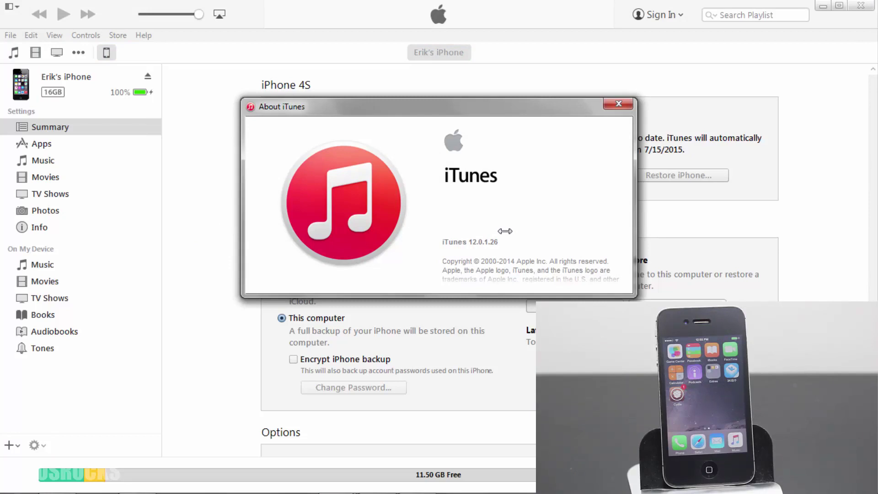
left_click(623, 102)
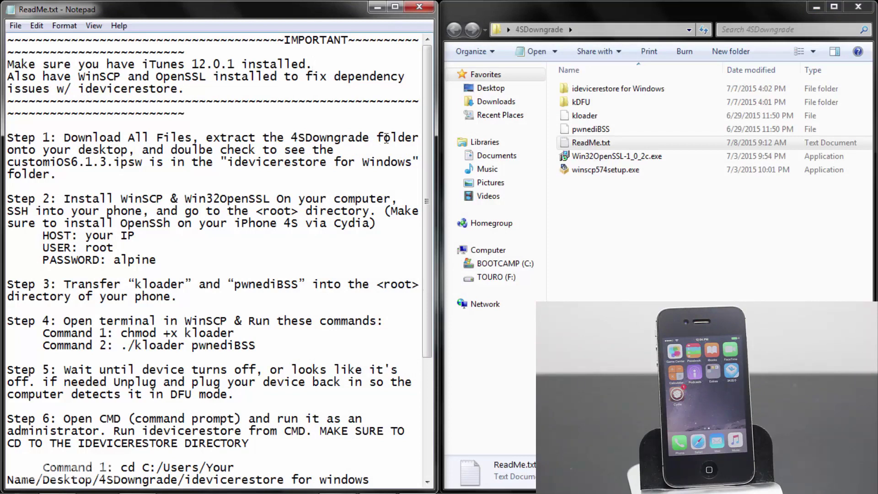
double_click(587, 93)
left_click(593, 104)
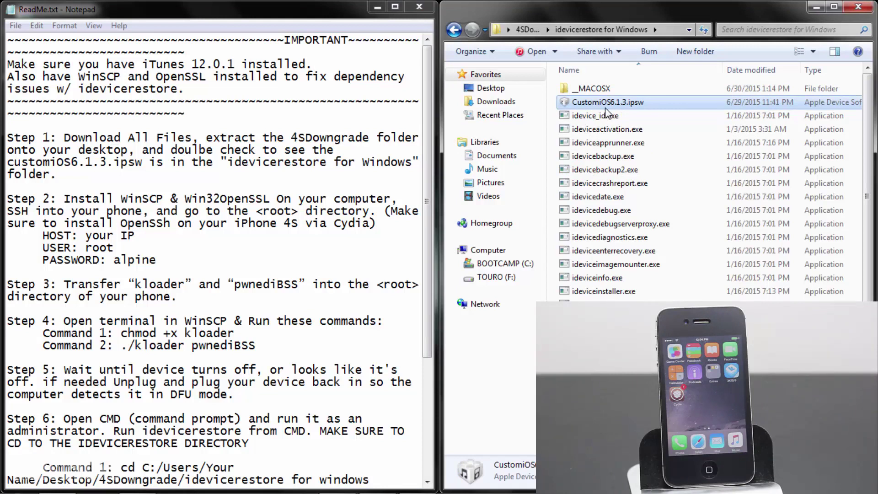
key("BackSpace")
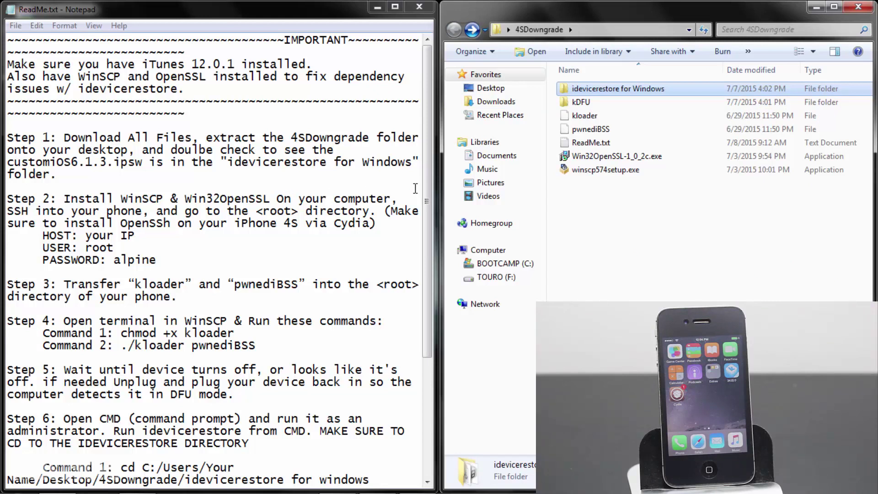
left_click(589, 161)
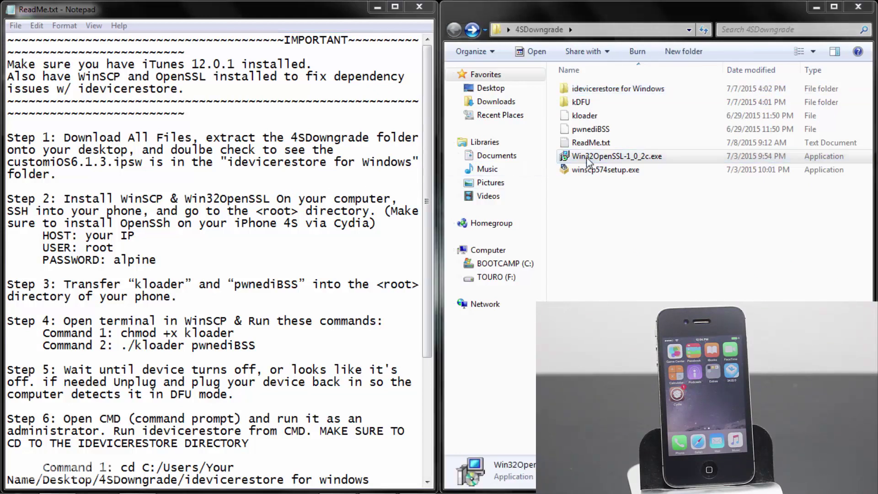
Install Win32OpenSSL, accepting the license and default options through to Finish
left_click(510, 357)
left_click(316, 316)
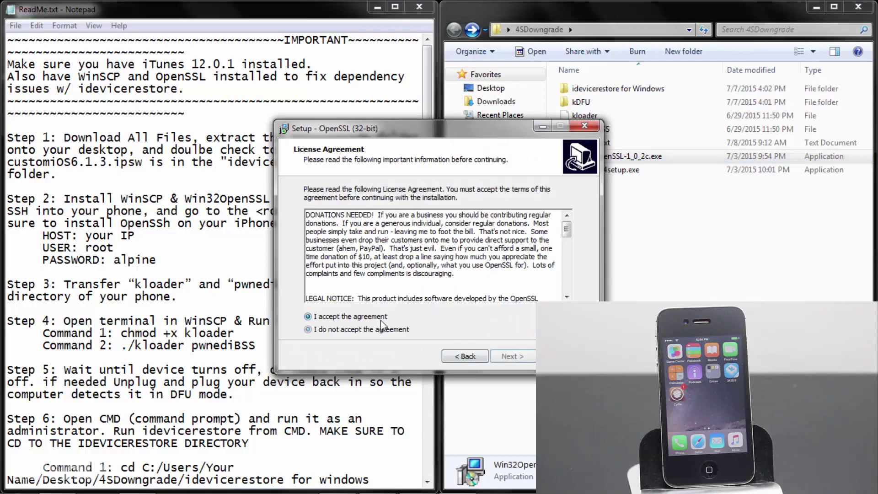
left_click(509, 356)
left_click(509, 356)
left_click(498, 357)
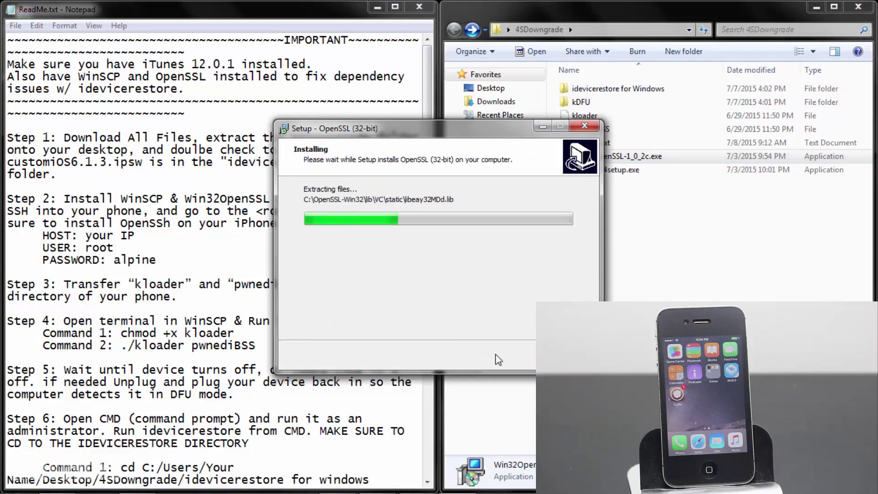
left_click(498, 358)
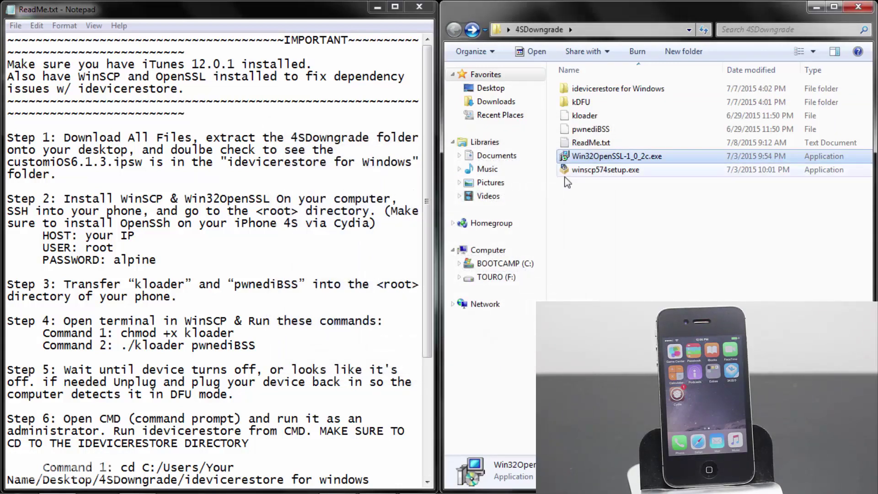
Install WinSCP from winscp574setup.exe with default options and finish with Launch WinSCP checked
double_click(604, 170)
left_click(467, 284)
left_click(512, 356)
left_click(513, 356)
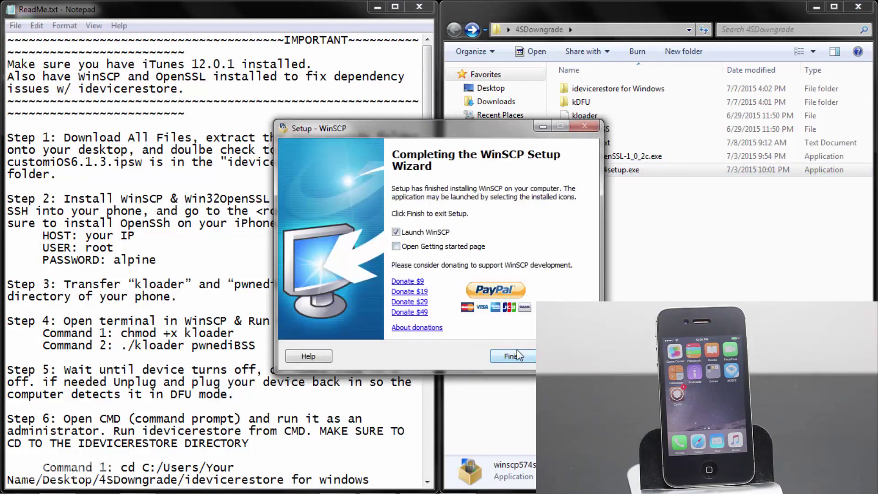
left_click(514, 356)
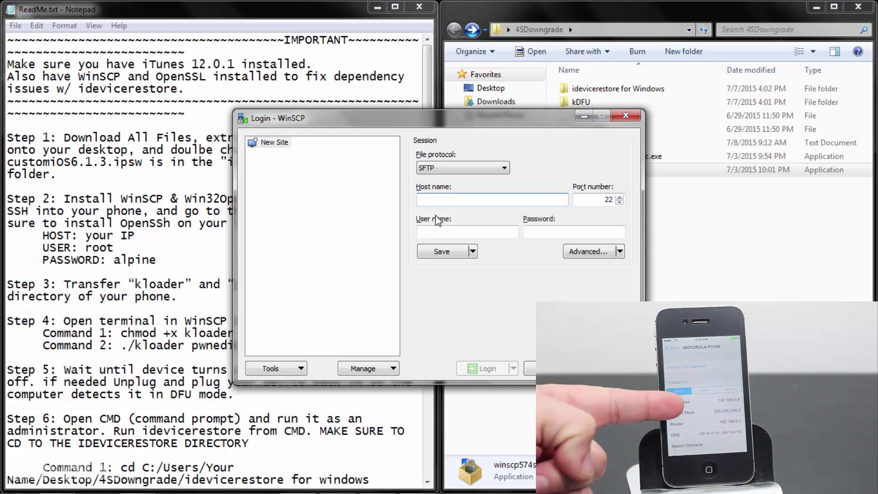
Log in to host 192.168.0.9 as user root with the phone's password and accept the host key
type("192.168.0.9")
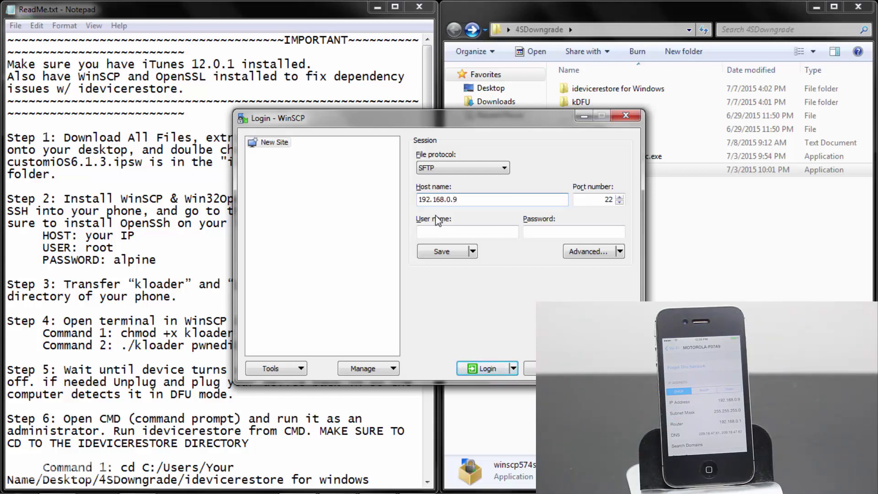
key("Tab")
type("r")
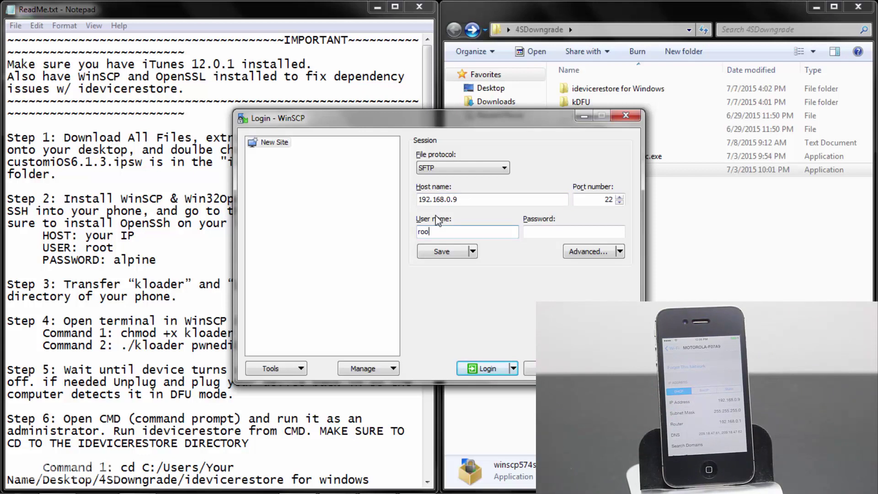
key("Tab")
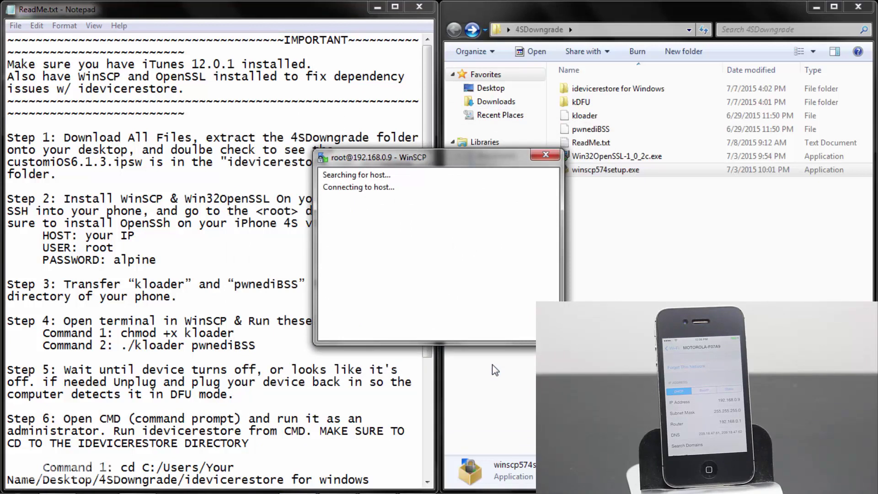
left_click(312, 344)
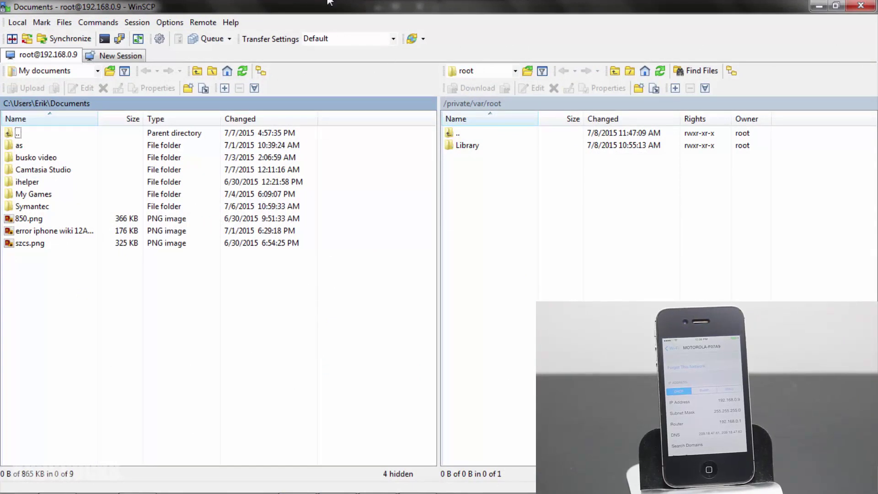
Point the local panel at Desktop\4SDowngrade and the remote panel at the phone's root /
left_click(97, 71)
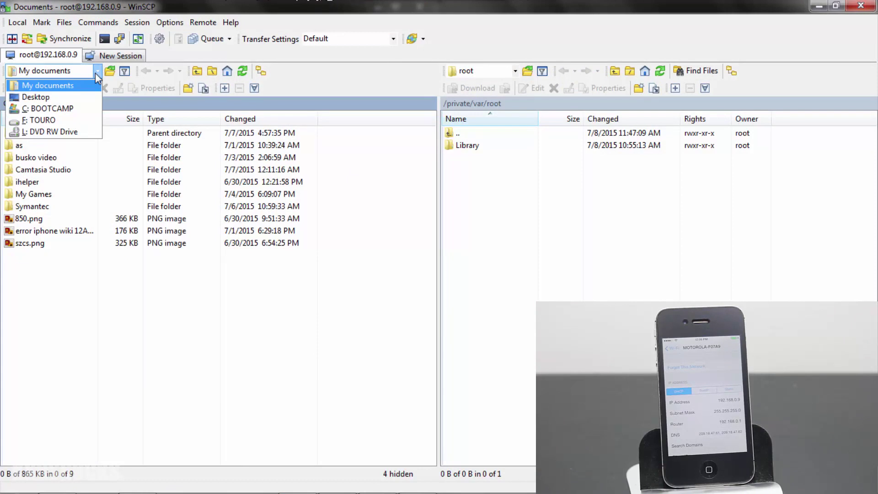
left_click(68, 98)
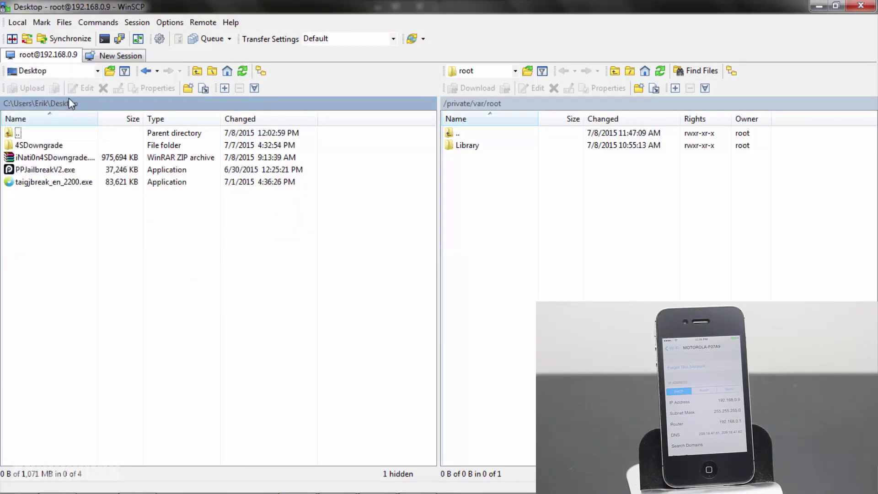
double_click(62, 146)
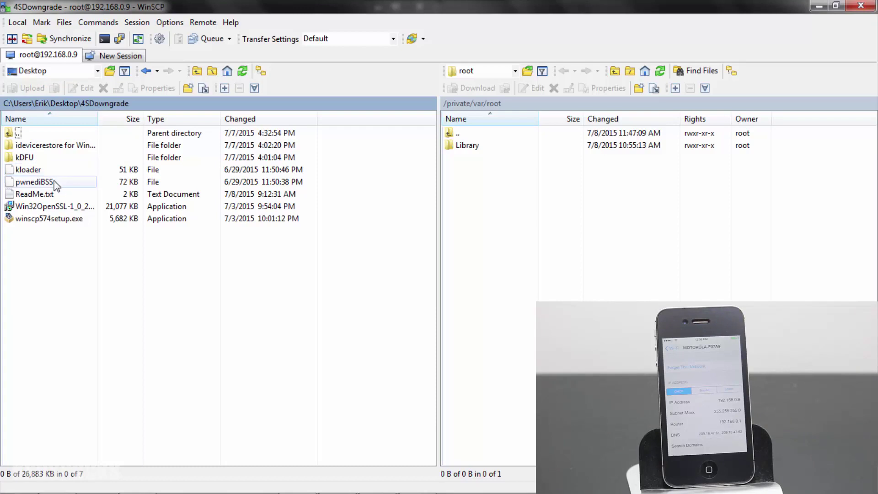
left_click(515, 71)
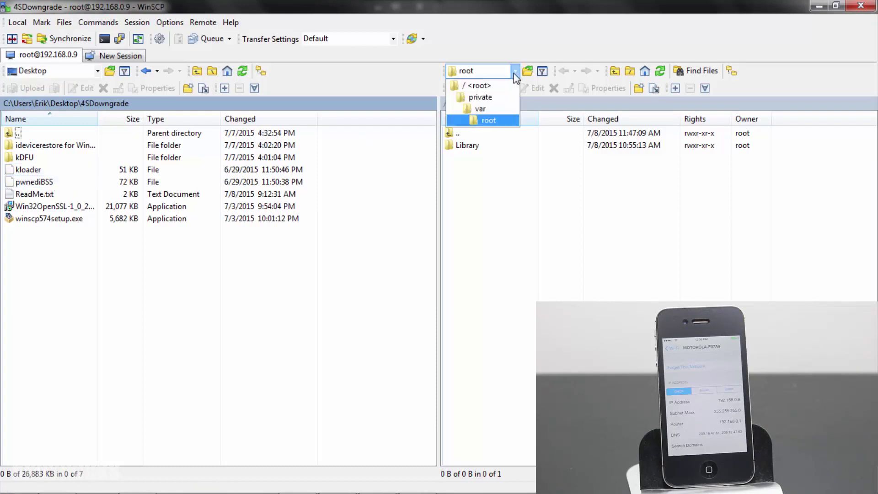
left_click(509, 86)
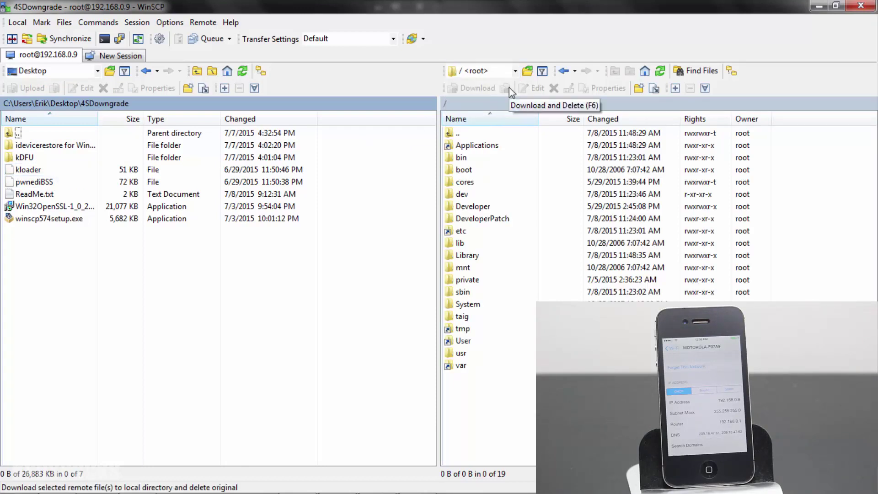
Upload kloader and pwnediBSS to the phone's root directory
left_click(73, 170)
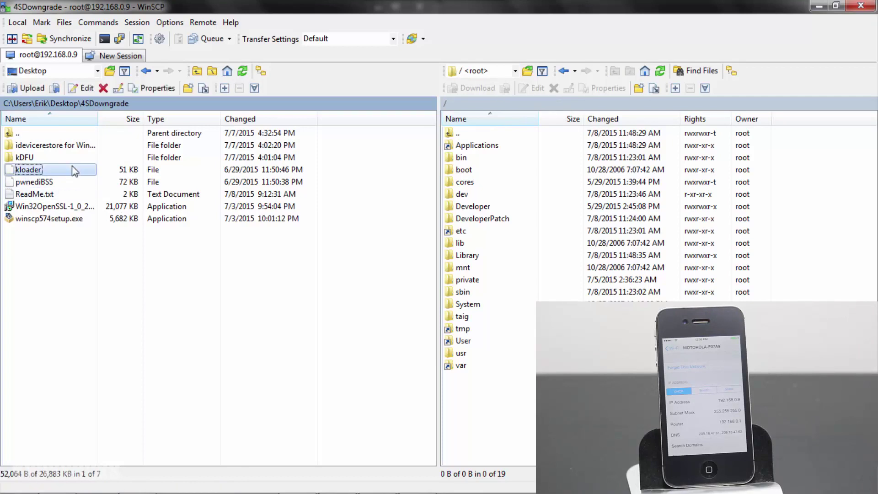
key("shift+Down")
left_click_drag(75, 172, 510, 414)
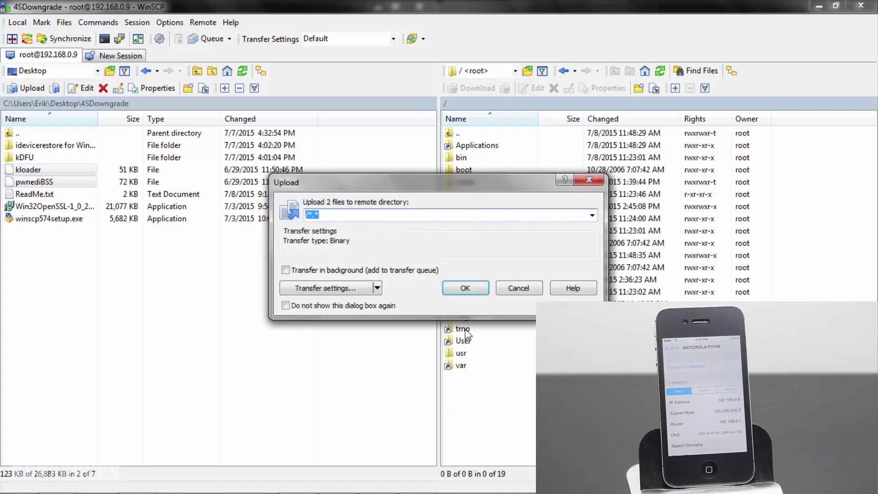
left_click(462, 291)
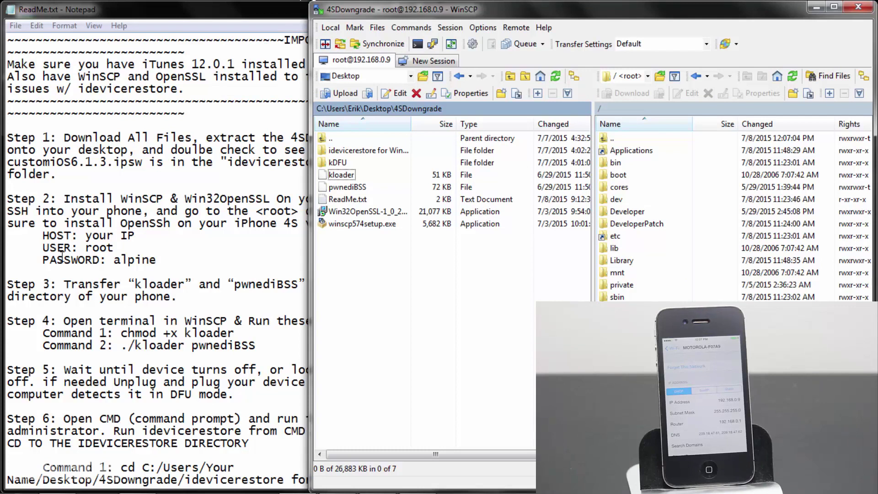
Review step 4 of the ReadMe, then open a separate-shell Console on the phone in WinSCP
left_click(157, 322)
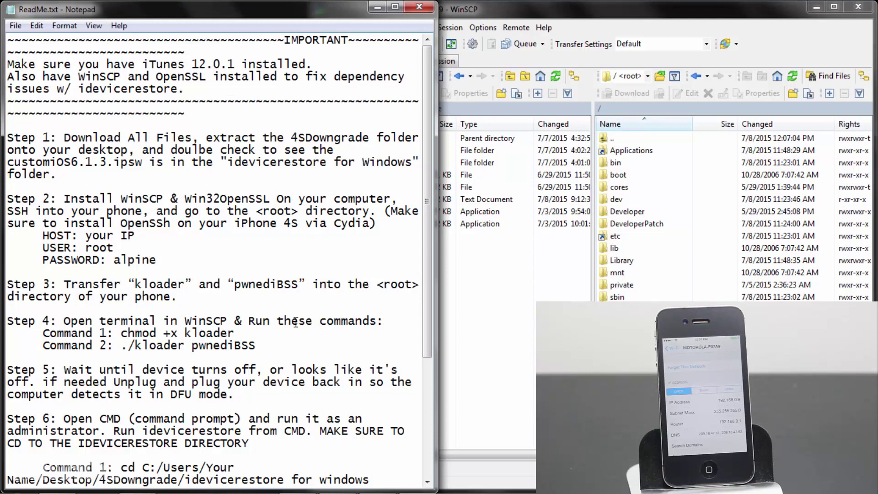
left_click(497, 321)
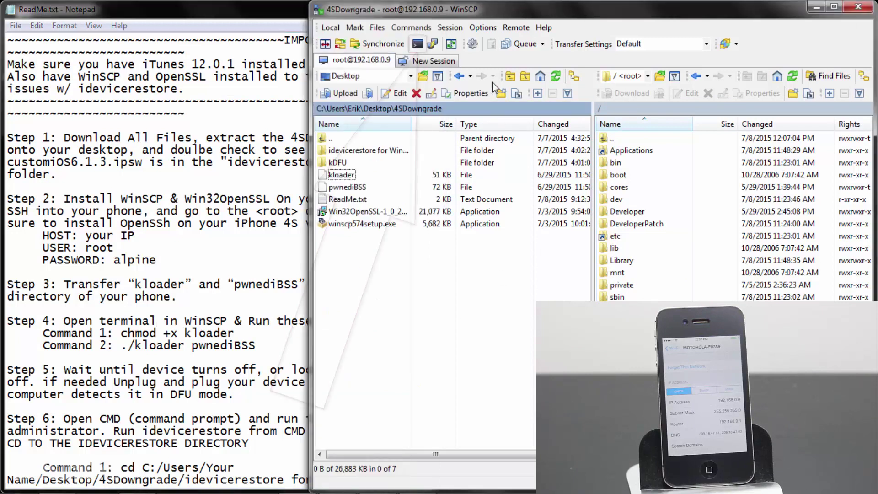
left_click(418, 45)
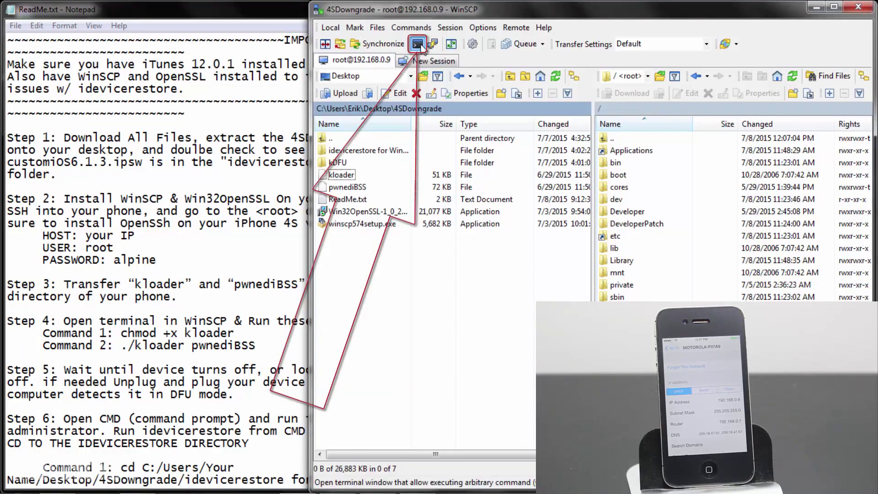
key("Return")
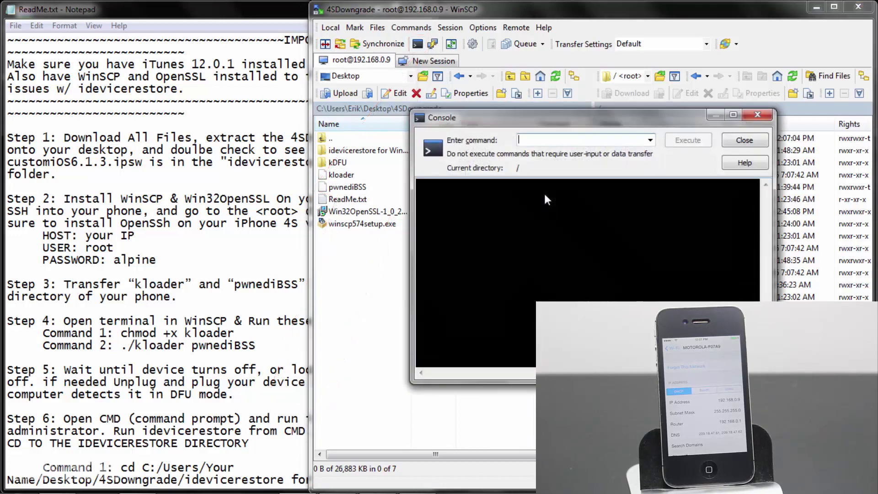
Run 'chmod +x kloader' and './kloader pwnediBSS' in the Console, then abort the unresponsive connection
type("c")
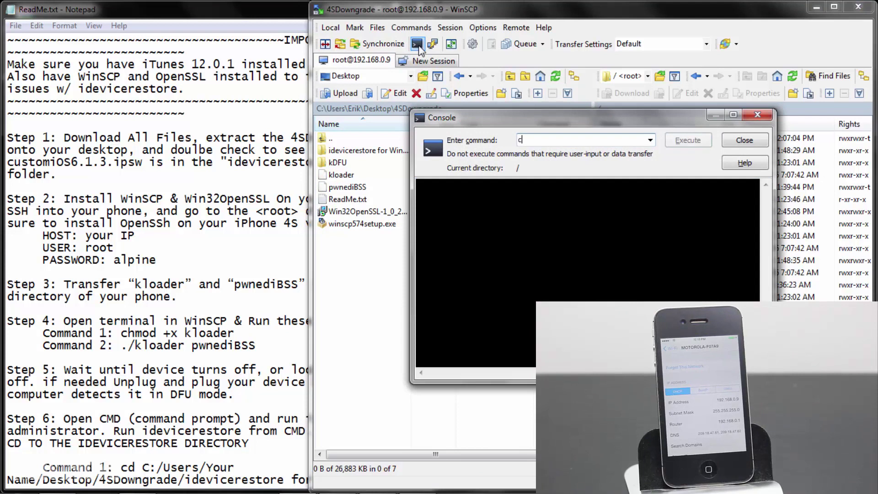
type("hmod +x k")
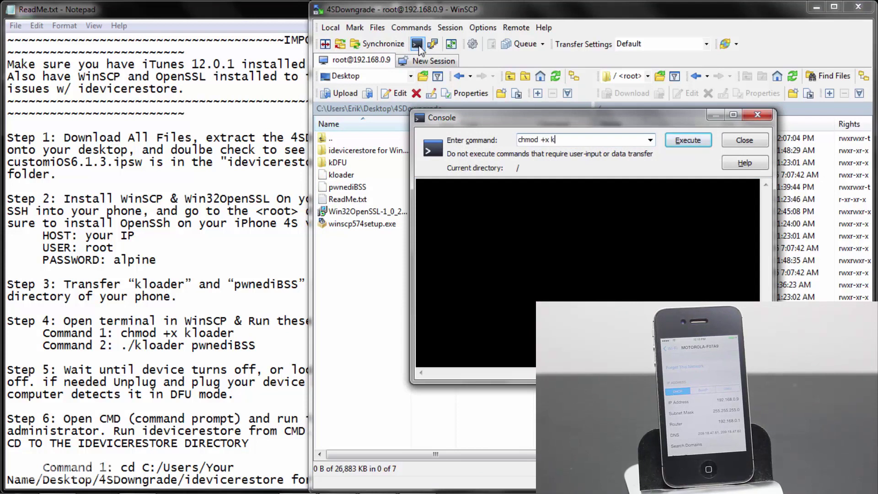
type("loader")
key("Return")
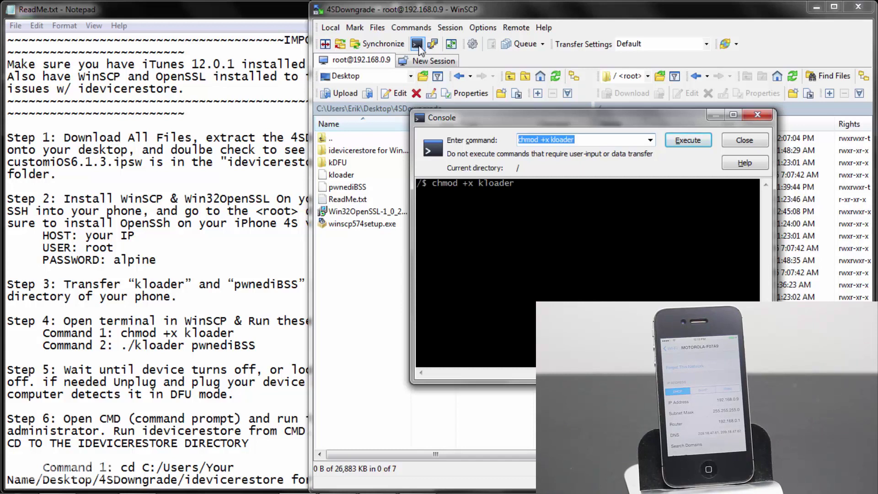
type("./klo")
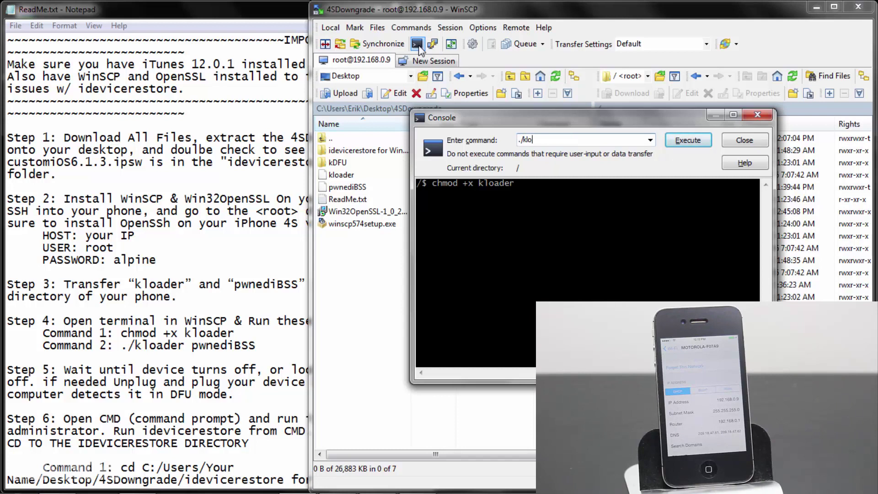
type("ader pwnediBSS")
key("Return")
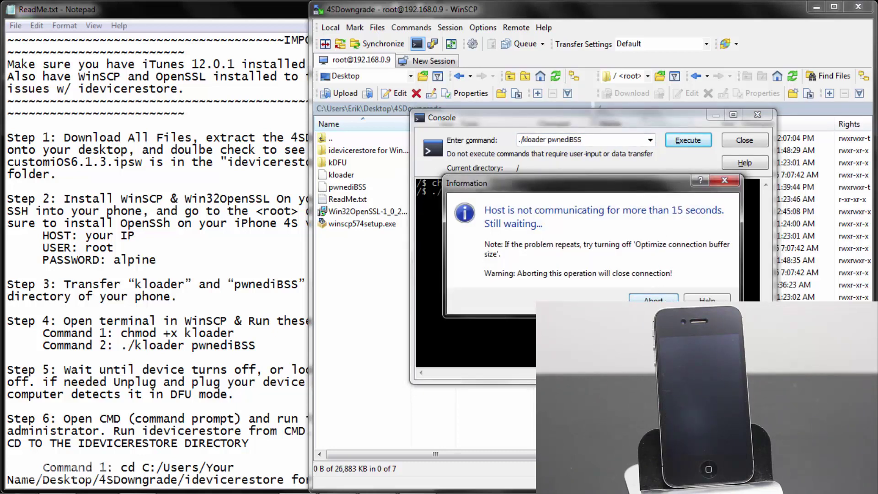
left_click(652, 299)
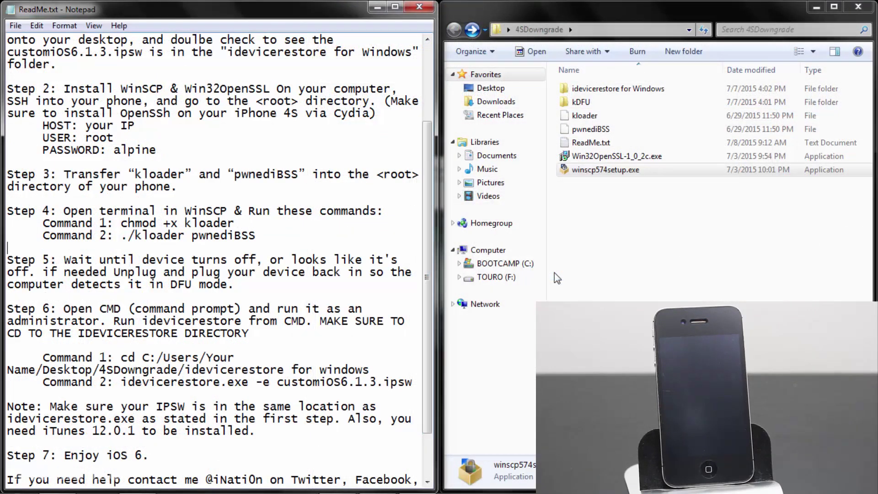
Launch cmd.exe as administrator from Start search and snap it to the right half
key("super")
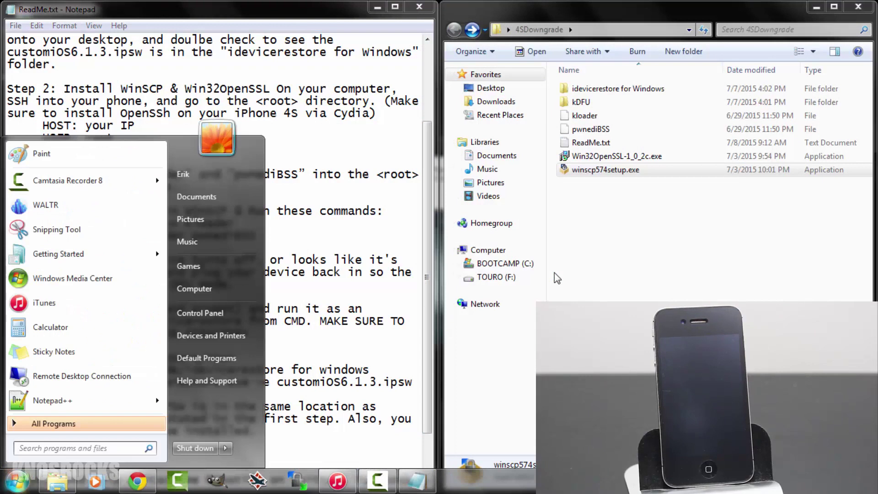
type("cmd")
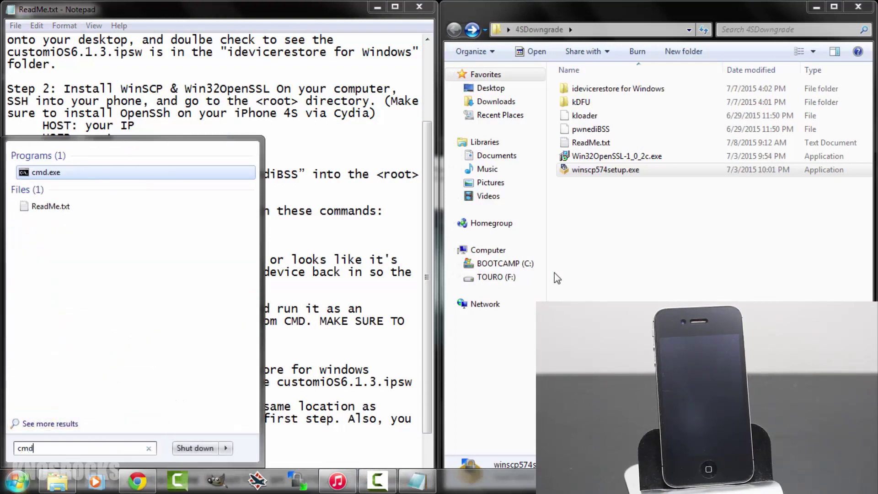
key("ctrl+shift+Return")
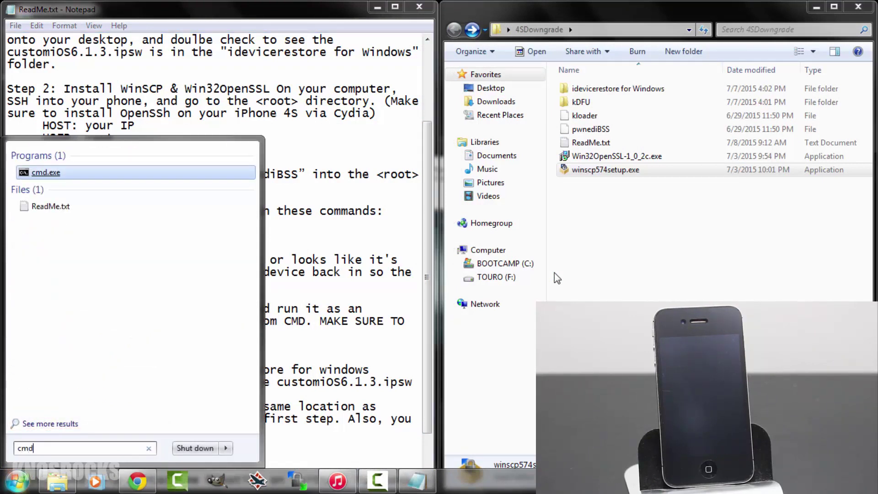
key("shift+F10")
key("Down")
key("Down")
key("Return")
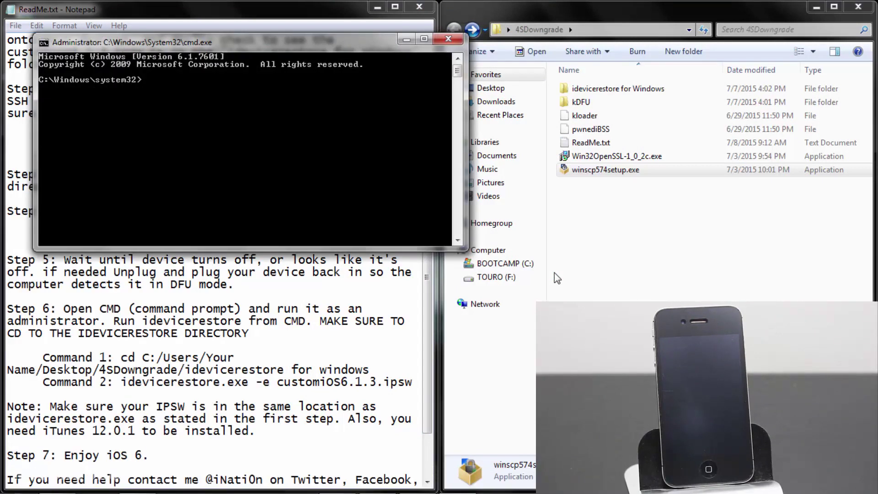
key("super+Right")
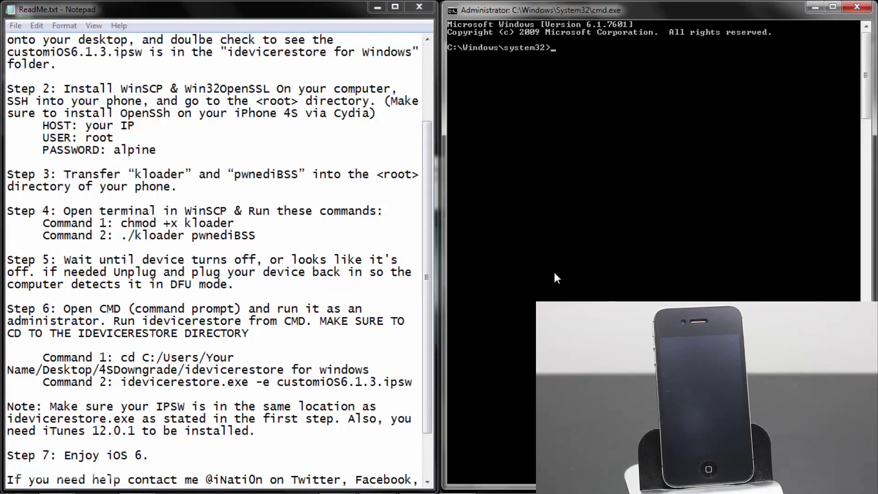
Select the Your Name placeholder in the ReadMe's Command 1 and look up the account's user name
key("alt+Tab")
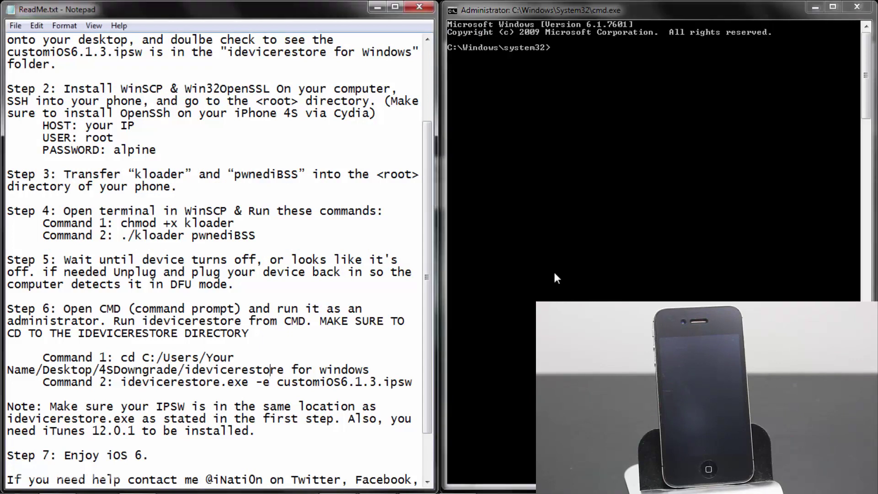
scroll(553, 270, "down", 1)
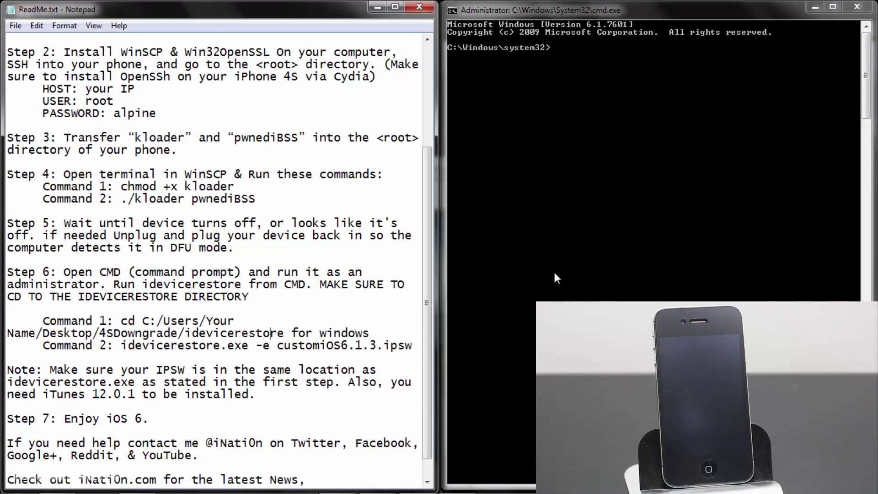
key("shift+Right")
key("shift+Right")
key("shift+Right")
key("shift+Right")
key("shift+Right")
key("shift+Right")
key("shift+Right")
key("shift+Right")
key("shift+Right")
key("shift+Right")
key("shift+Right")
key("shift+Right")
key("shift+Right")
key("shift+Right")
key("shift+Right")
key("shift+Right")
key("shift+Right")
key("shift+Right")
key("shift+Right")
key("shift+Right")
key("shift+Right")
key("shift+Left")
key("shift+Left")
key("shift+Left")
key("shift+Left")
key("shift+Left")
key("shift+Left")
key("shift+Left")
key("shift+Left")
key("shift+Left")
key("shift+Left")
key("shift+Left")
key("shift+Left")
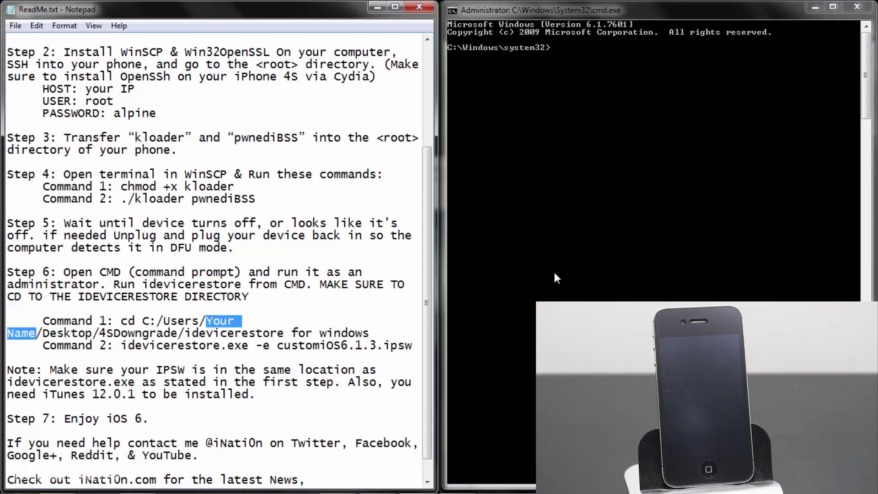
key("super")
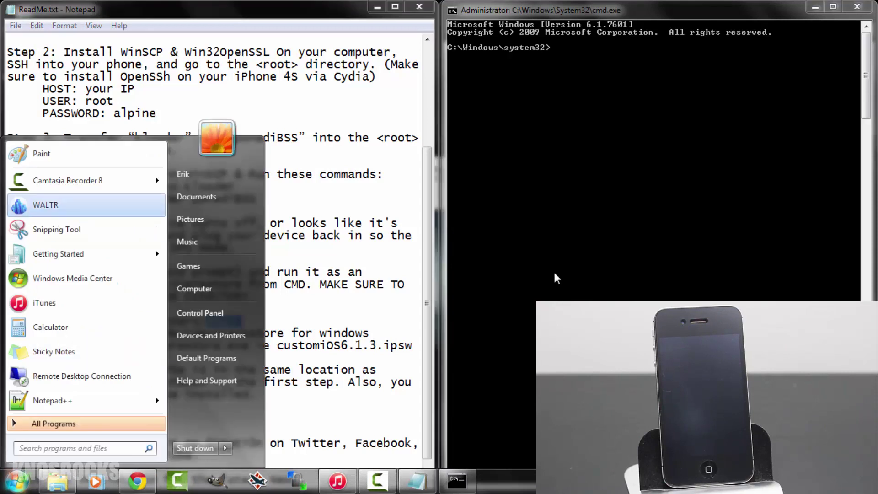
key("Right")
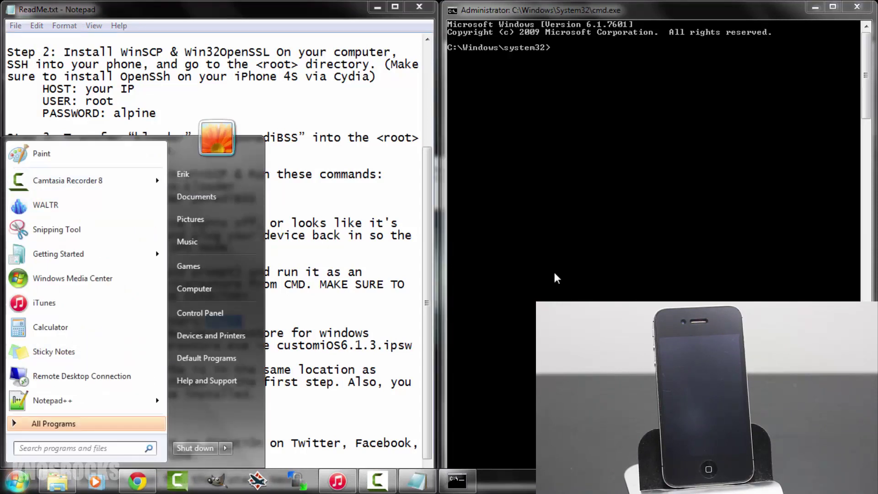
key("Escape")
Replace the Your Name placeholder with the account's user name and copy the cd command
key("Down")
key("Down")
key("Left")
key("Left")
key("Left")
key("Left")
key("shift+Right")
key("shift+Right")
key("shift+Right")
key("shift+Right")
key("shift+Right")
key("shift+Right")
key("shift+Right")
key("shift+Right")
key("shift+Right")
key("shift+Right")
key("shift+Right")
key("shift+Right")
key("shift+Right")
key("shift+Left")
key("shift+Left")
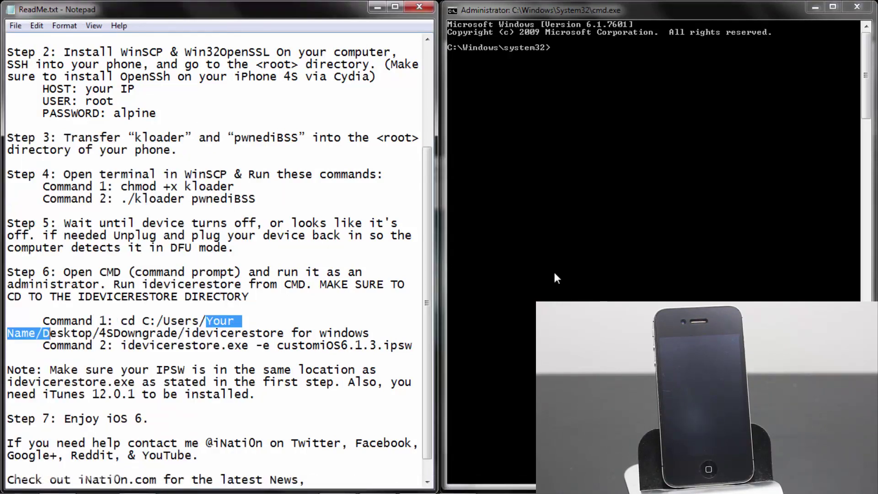
key("shift+Left")
key("shift+Left")
type("Er")
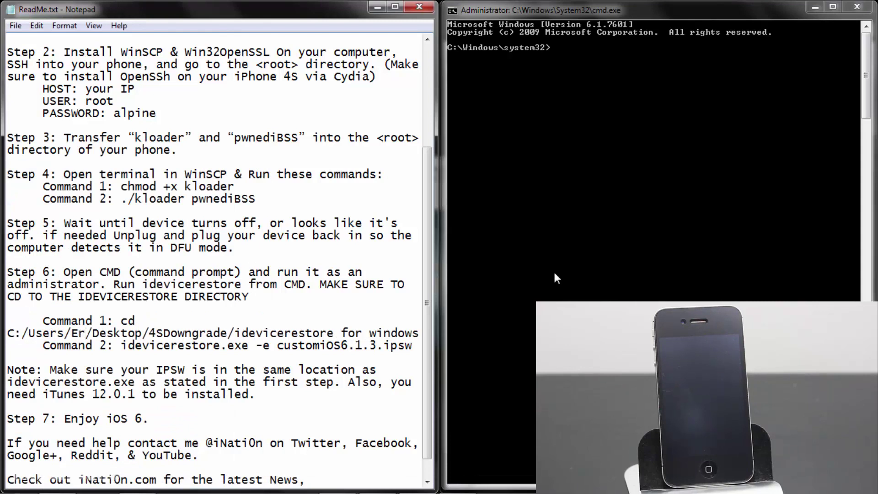
type("ik")
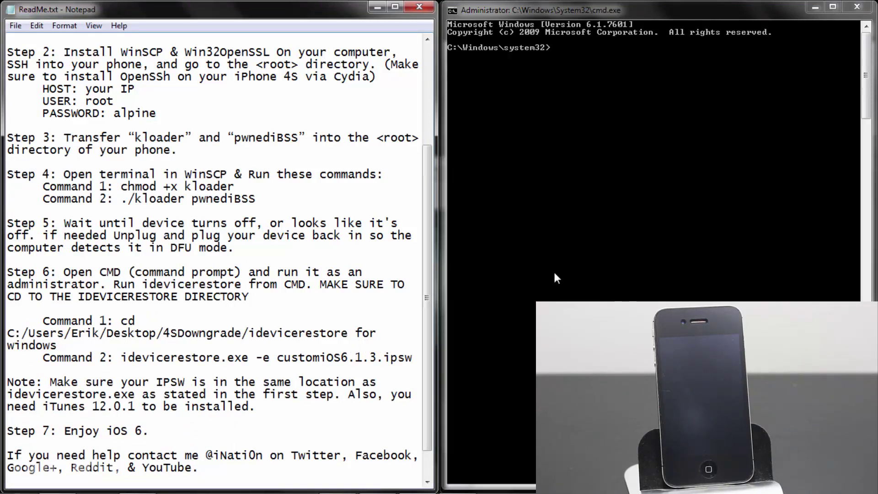
key("Down")
key("ctrl+shift+Left")
key("ctrl+shift+Left")
key("ctrl+shift+Left")
key("ctrl+shift+Left")
key("ctrl+shift+Left")
key("ctrl+shift+Left")
key("ctrl+shift+Left")
key("ctrl+shift+Left")
key("ctrl+shift+Left")
key("ctrl+shift+Left")
key("ctrl+shift+Left")
key("ctrl+shift+Left")
key("super+c")
left_click(553, 270)
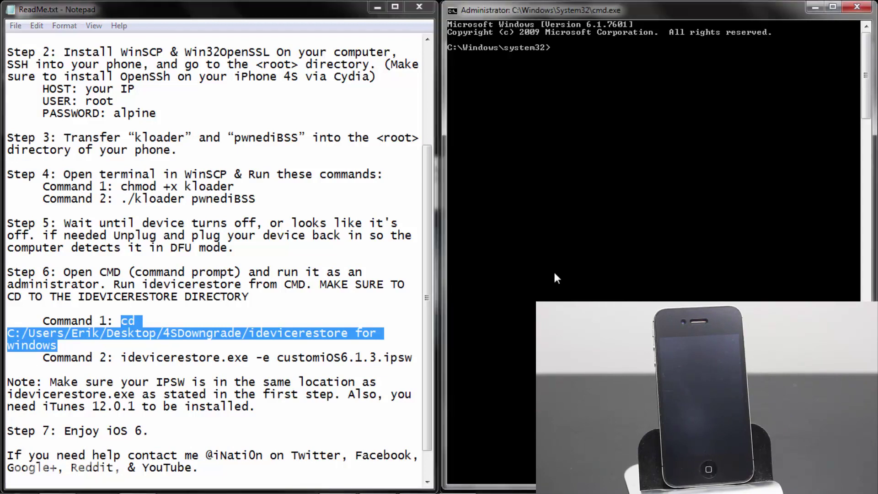
Paste and run the cd command to enter the idevicerestore for Windows folder
right_click(573, 51)
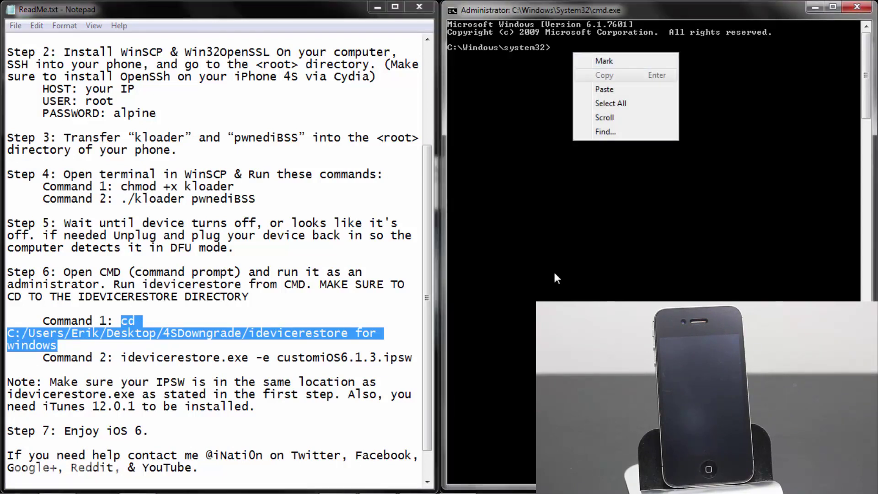
left_click(604, 89)
key("Return")
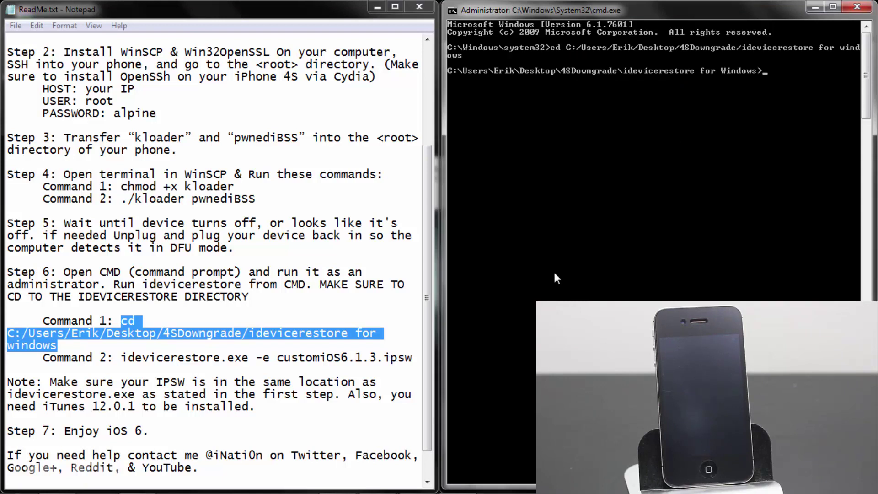
Copy Command 2 and run 'idevicerestore.exe -e customiOS6.1.3.ipsw' in Command Prompt
key("alt+Tab")
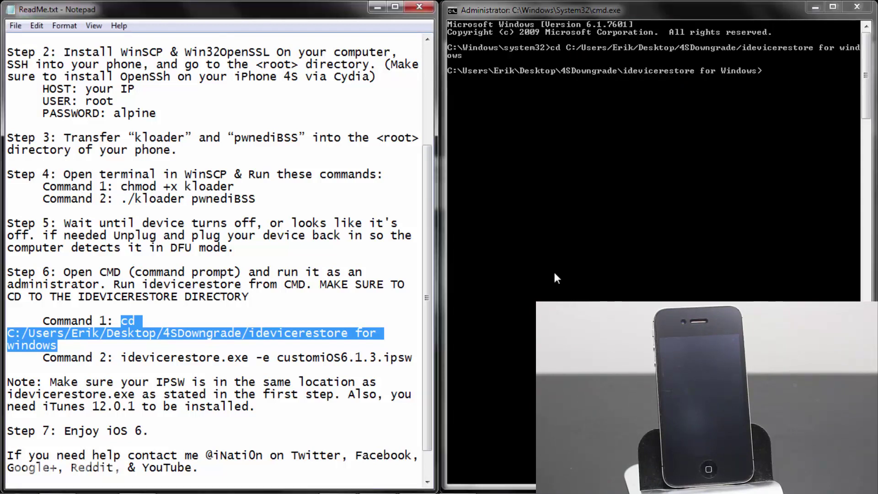
key("Down")
key("Down")
key("Down")
key("ctrl+shift+Left")
key("ctrl+shift+Left")
key("ctrl+shift+Left")
key("ctrl+shift+Left")
key("ctrl+shift+Left")
key("ctrl+shift+Left")
key("ctrl+shift+Left")
key("ctrl+shift+Left")
key("ctrl+shift+Right")
key("ctrl+shift+Right")
key("ctrl+shift+Right")
key("ctrl+shift+Right")
key("ctrl+shift+Right")
key("ctrl+shift+Right")
key("ctrl+shift+Right")
key("ctrl+shift+Right")
key("ctrl+shift+Right")
key("ctrl+shift+Right")
key("ctrl+shift+Right")
key("ctrl+shift+Right")
key("ctrl+shift+Right")
key("ctrl+shift+Right")
key("ctrl+shift+Right")
key("ctrl+shift+Right")
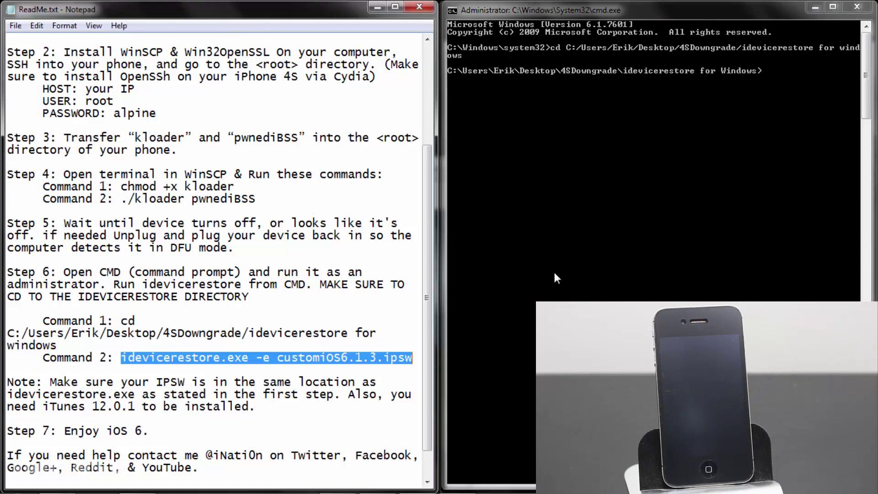
key("ctrl+c")
key("alt+Tab")
key("shift+F10")
key("Down")
key("Down")
key("Return")
key("Return")
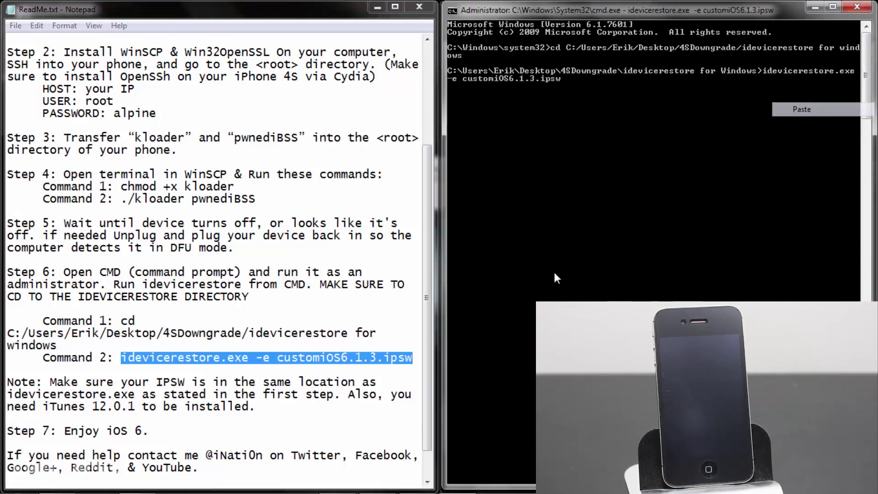